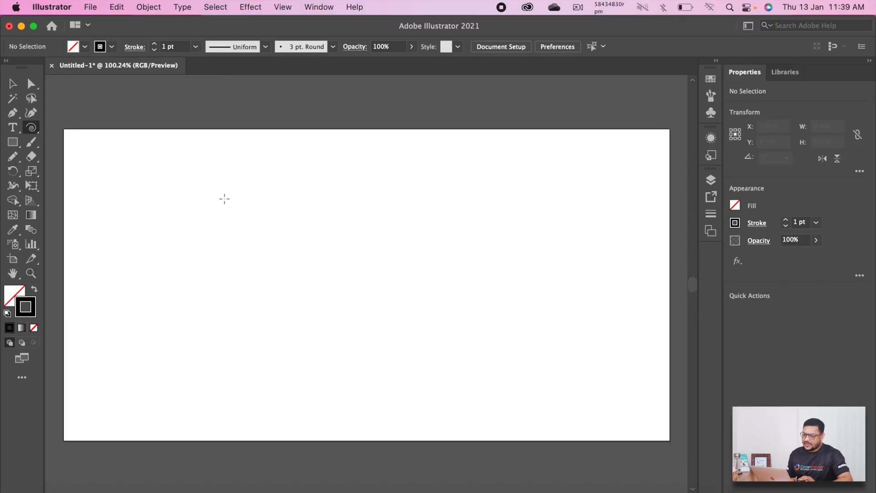
- Draw three spirals side by side across the upper artboard, the last about 43 mm wide and 35 mm high
{"action": "left_click_drag", "start_coordinate": [224, 198], "coordinate": [273, 232]}
{"action": "left_click_drag", "start_coordinate": [354, 207], "coordinate": [410, 245]}
{"action": "left_click_drag", "start_coordinate": [490, 210], "coordinate": [558, 244]}
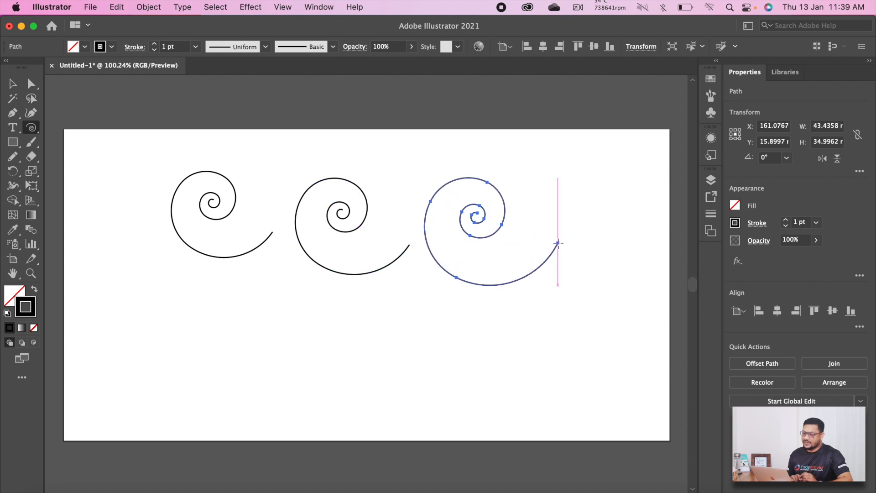
- Select all three spirals and delete them
{"action": "left_click", "coordinate": [13, 84]}
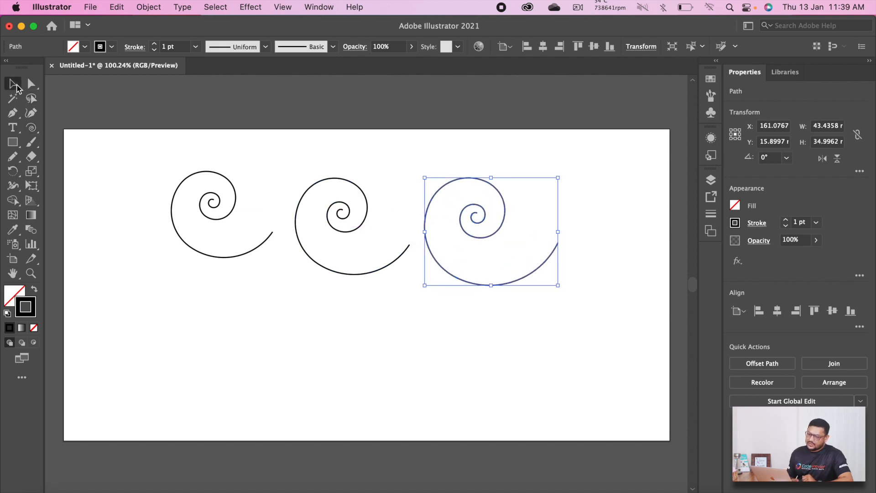
{"action": "left_click_drag", "start_coordinate": [114, 151], "coordinate": [628, 283]}
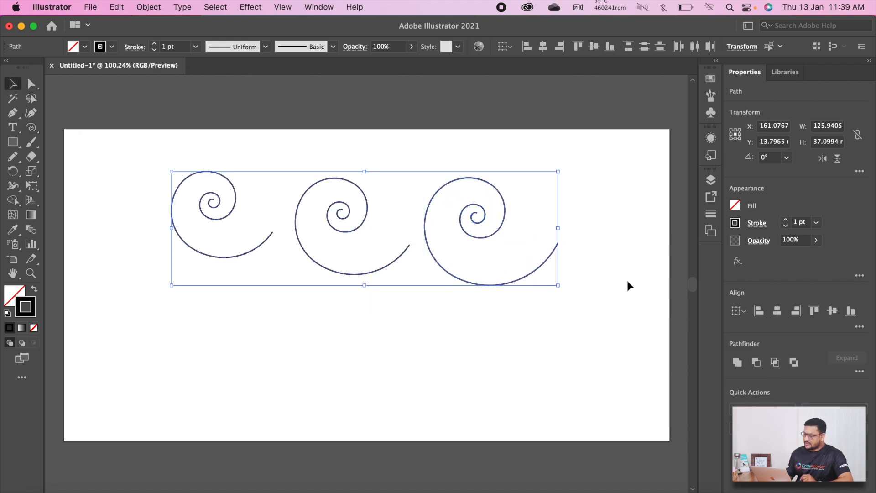
{"action": "key", "text": "Delete"}
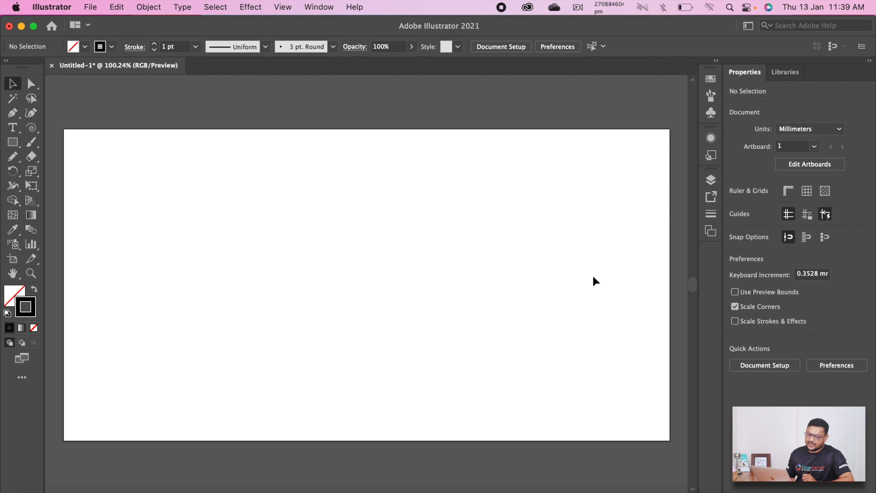
- Draw a large spiral about 86 mm wide, reducing its segments to a single open curve while drawing
{"action": "left_click", "coordinate": [31, 128]}
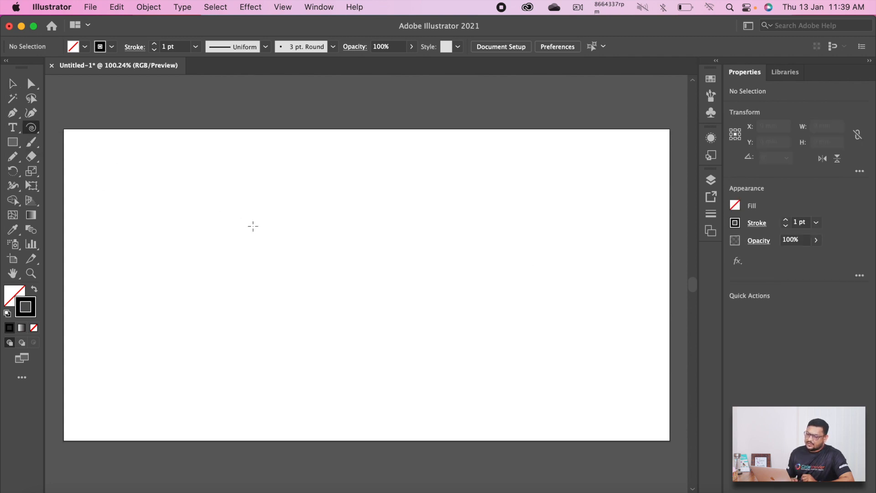
{"action": "left_click_drag", "start_coordinate": [232, 239], "coordinate": [403, 229]}
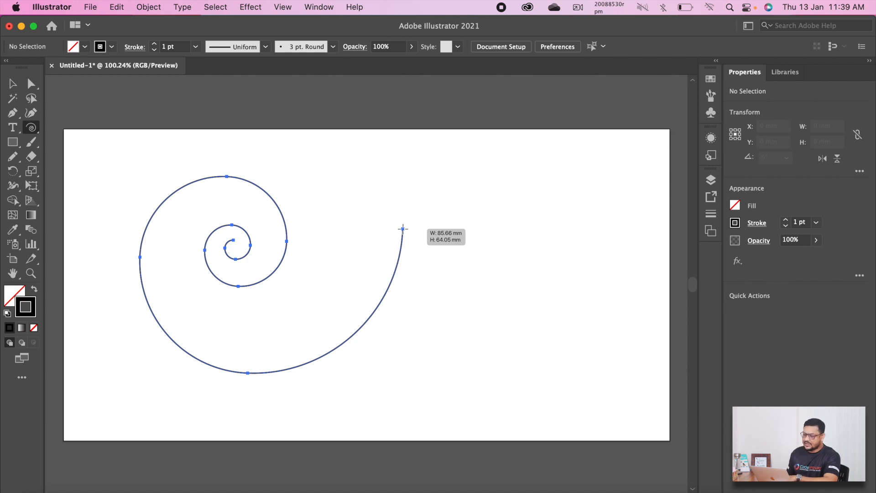
{"action": "key", "text": "Down"}
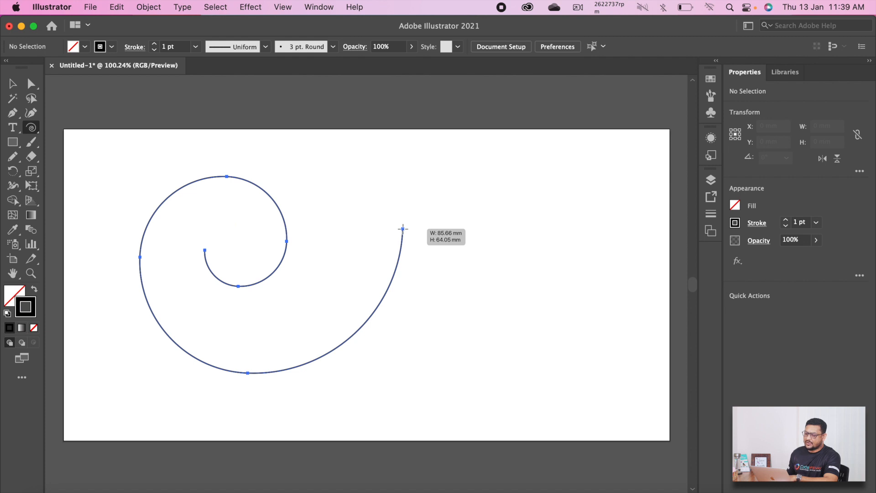
{"action": "key", "text": "Down"}
{"action": "key", "text": "Down"}
{"action": "key", "text": "Down"}
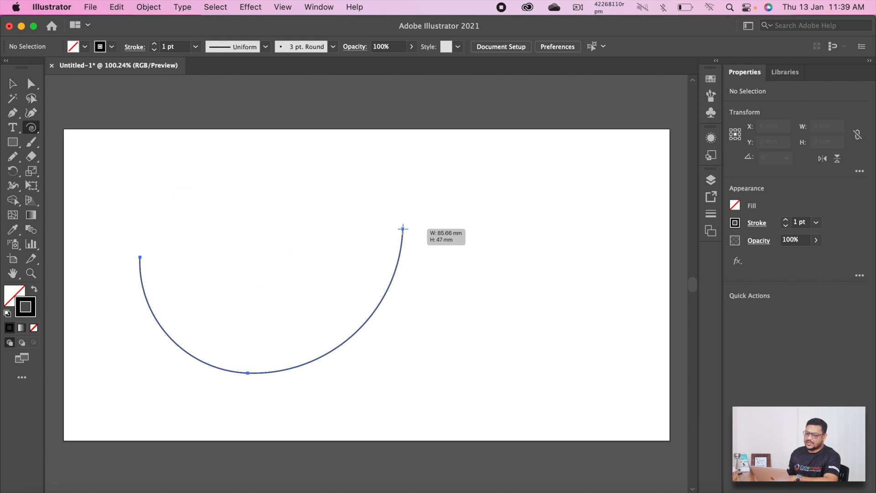
- Raise and lower the number of segments of the spiral being drawn, finish with extra inner turns, and undo the spiral
{"action": "key", "text": "Up"}
{"action": "key", "text": "Up"}
{"action": "key", "text": "Up"}
{"action": "key", "text": "Up"}
{"action": "key", "text": "Up"}
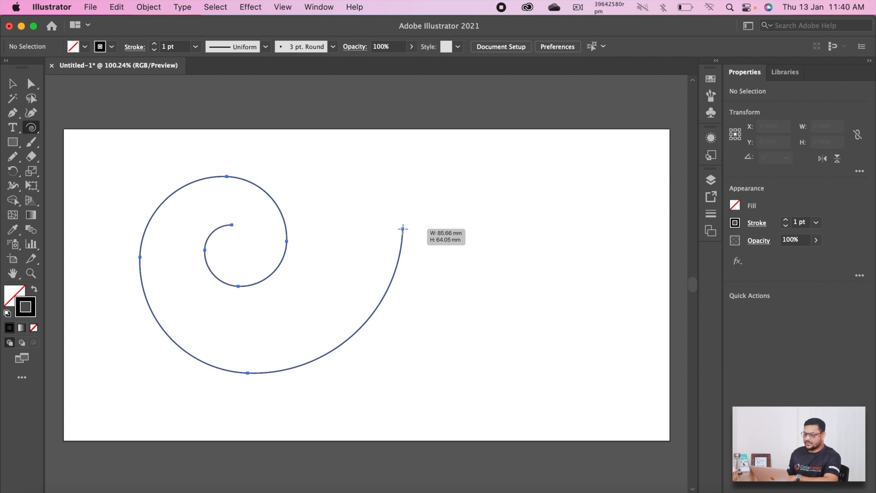
{"action": "key", "text": "Down"}
{"action": "key", "text": "Down"}
{"action": "key", "text": "Down"}
{"action": "key", "text": "Down"}
{"action": "key", "text": "Up"}
{"action": "key", "text": "Up"}
{"action": "key", "text": "Up"}
{"action": "key", "text": "Up"}
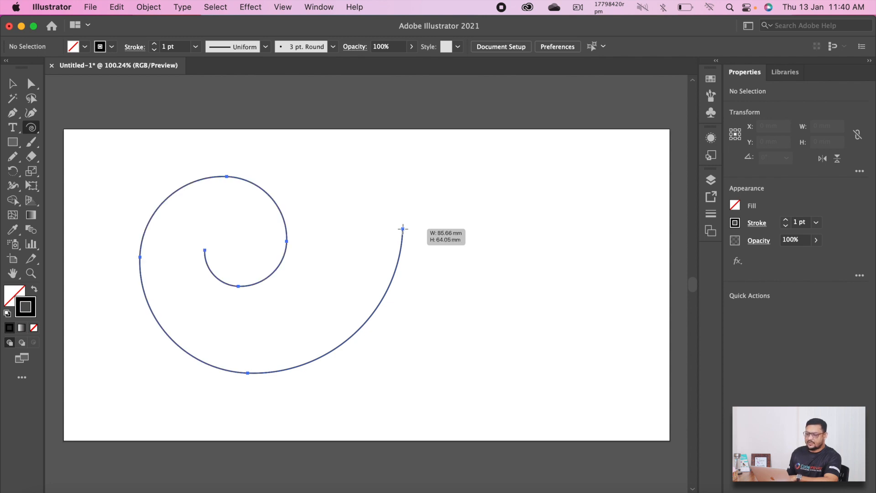
{"action": "key", "text": "Up"}
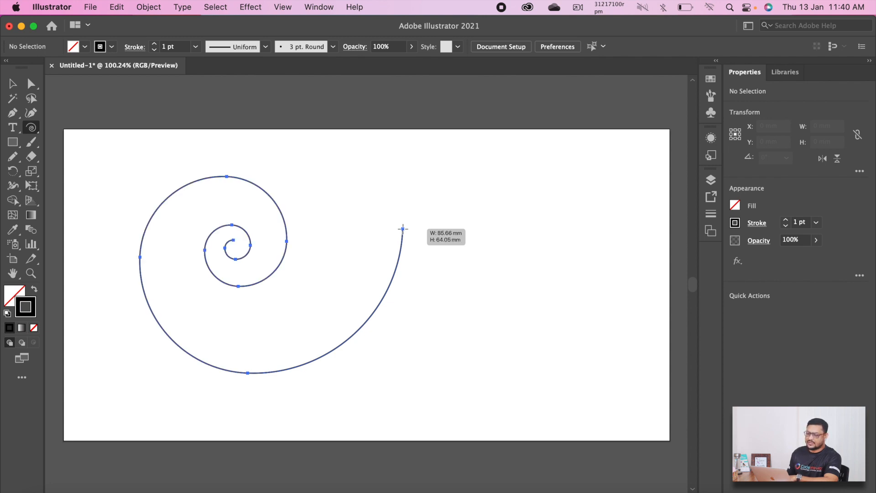
{"action": "left_click_drag", "start_coordinate": [402, 229], "coordinate": [402, 228]}
{"action": "key", "text": "super+z"}
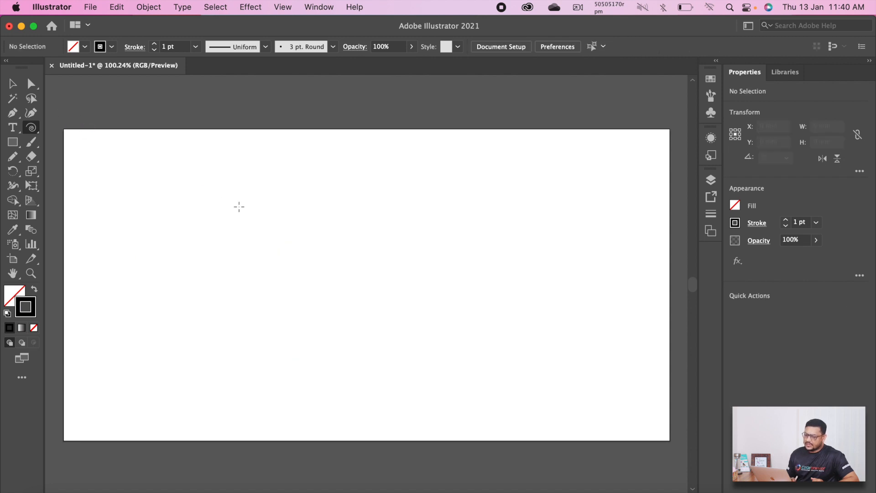
- Draw a spiral about 91 mm wide and 72 mm high, adjusting its decay while drawing, and delete it
{"action": "left_click_drag", "start_coordinate": [227, 219], "coordinate": [403, 199]}
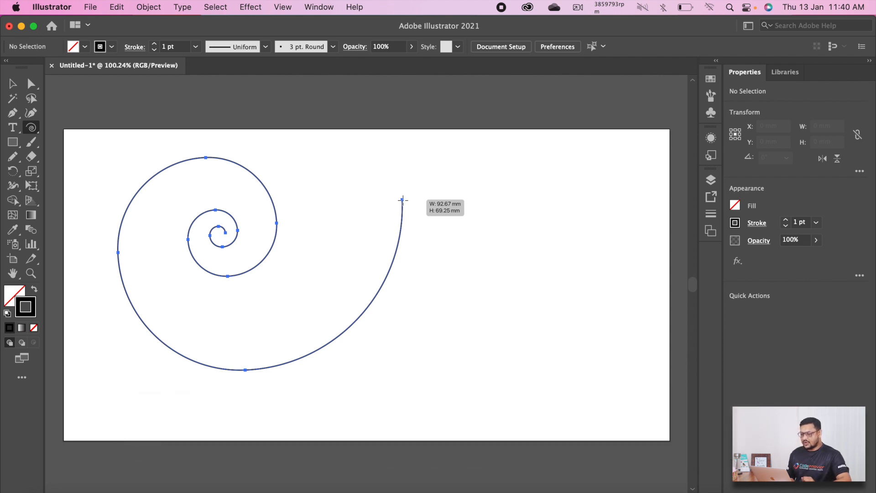
{"action": "left_click_drag", "start_coordinate": [403, 200], "coordinate": [381, 238]}
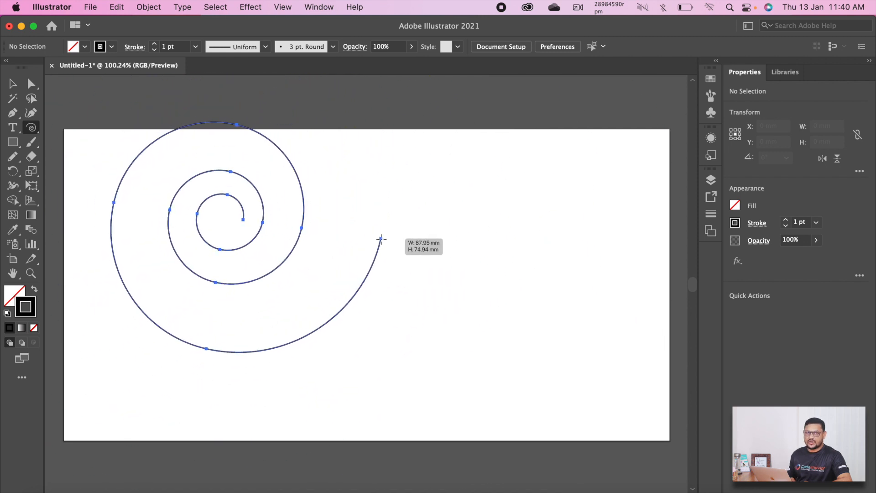
{"action": "left_click_drag", "start_coordinate": [381, 238], "coordinate": [391, 218]}
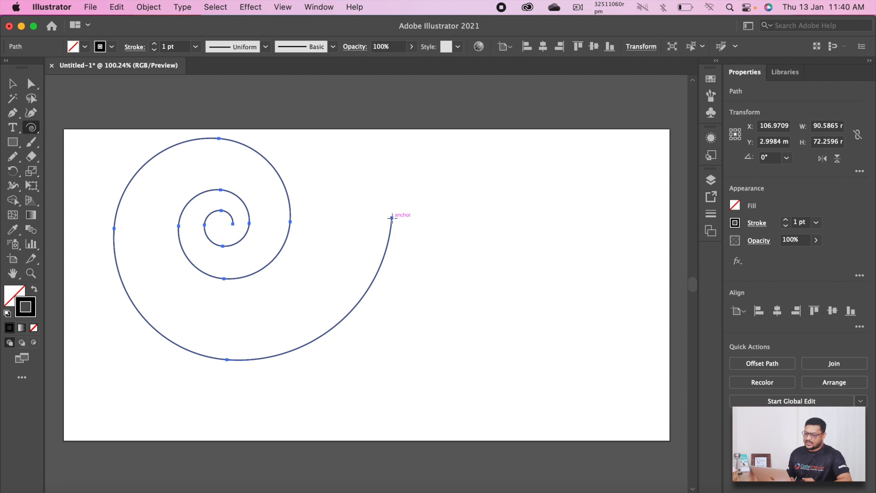
{"action": "key", "text": "BackSpace"}
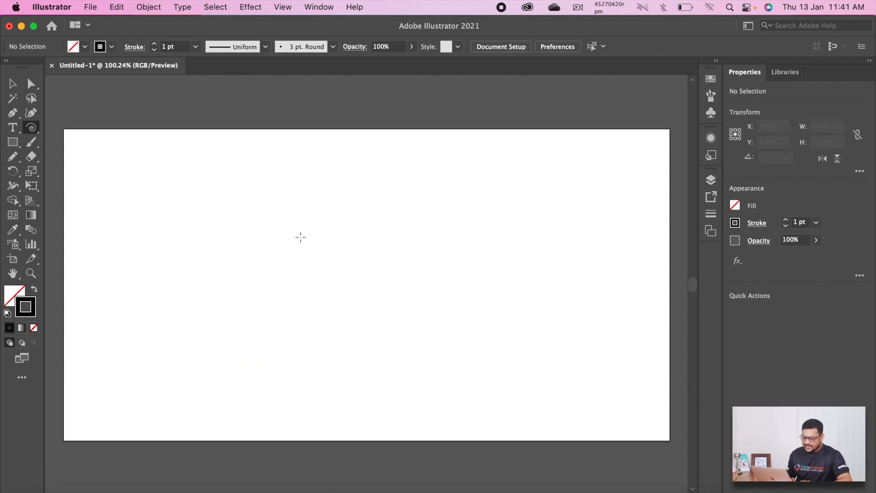
- Create a spiral by numeric settings with radius 37.967 mm, decay 79.61%, 19 segments and the reversed winding style
{"action": "left_click_drag", "start_coordinate": [311, 267], "coordinate": [411, 249]}
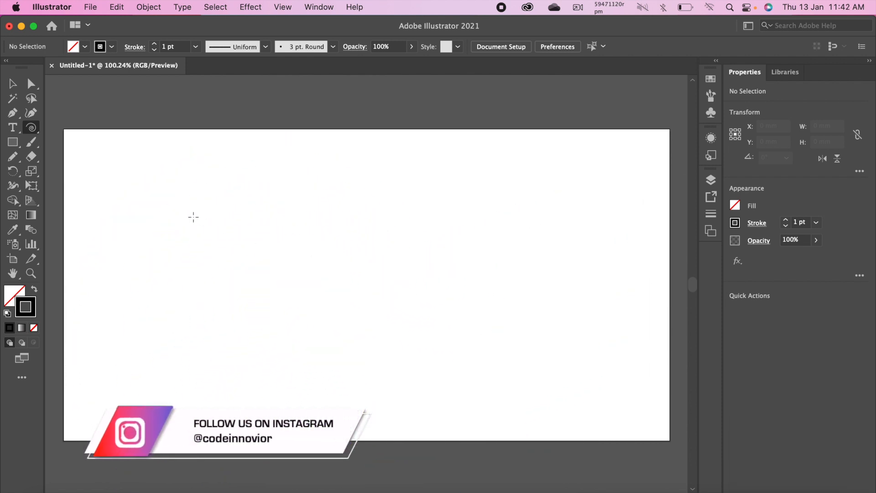
{"action": "left_click", "coordinate": [325, 250]}
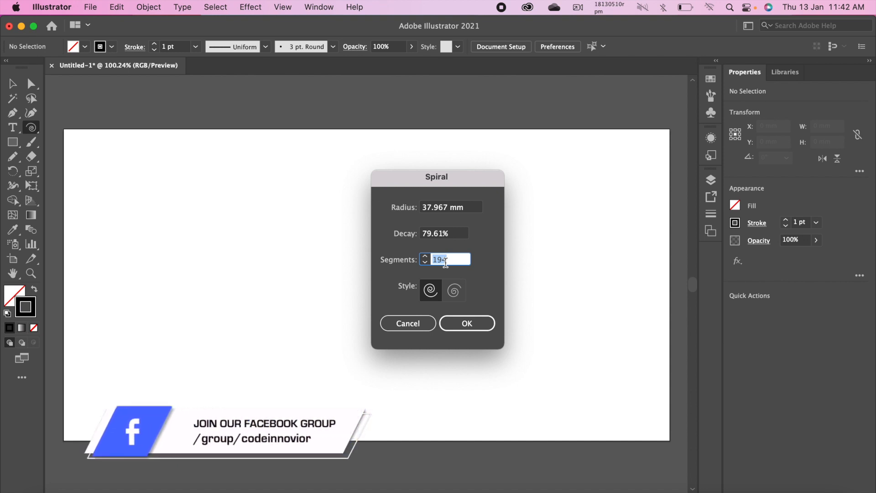
{"action": "left_click", "coordinate": [455, 292]}
{"action": "left_click", "coordinate": [465, 323]}
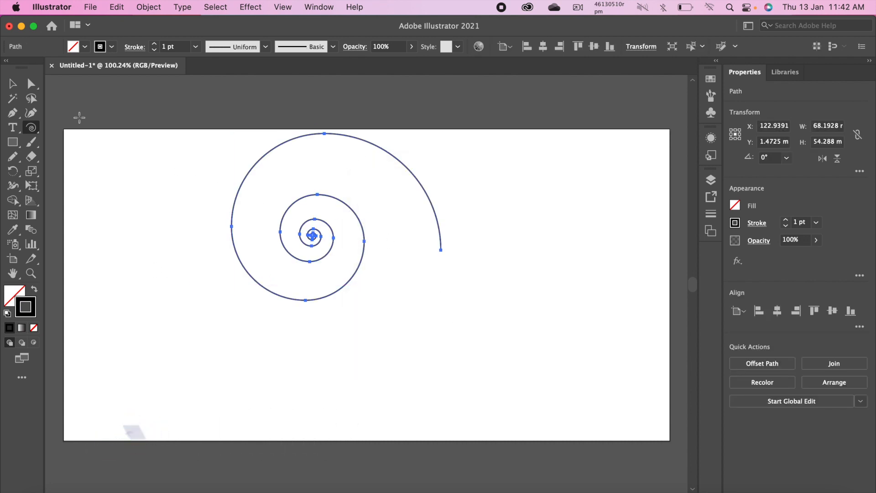
- Replace the spiral with a smaller freehand one about 28 mm wide and 31 mm high near the artboard's centre
{"action": "left_click", "coordinate": [13, 84]}
{"action": "key", "text": "Delete"}
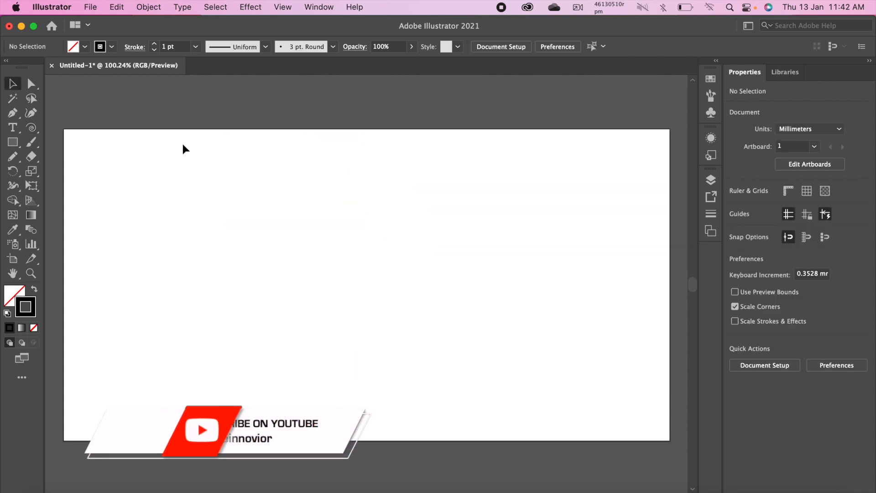
{"action": "left_click", "coordinate": [32, 132]}
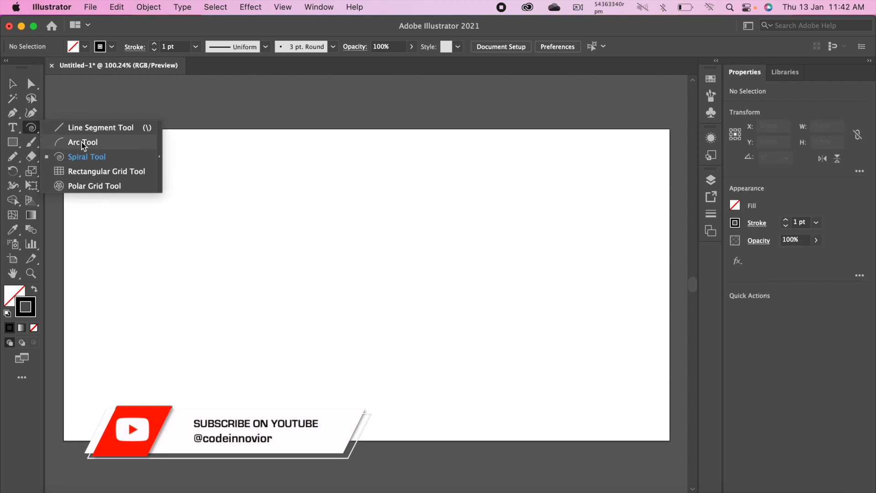
{"action": "left_click", "coordinate": [80, 158]}
{"action": "left_click_drag", "start_coordinate": [356, 256], "coordinate": [387, 302]}
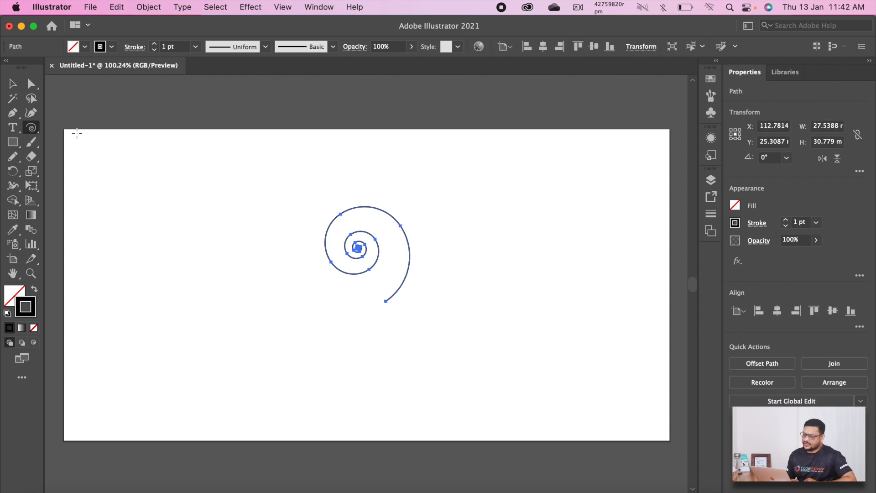
- Apply the lens-shaped width profile, tapered at both ends, to the spiral's stroke
{"action": "left_click", "coordinate": [14, 85]}
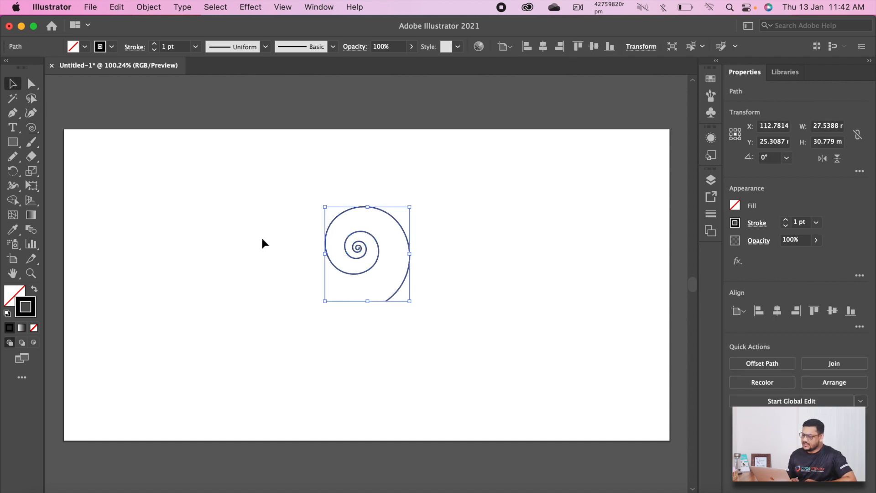
{"action": "left_click", "coordinate": [756, 223]}
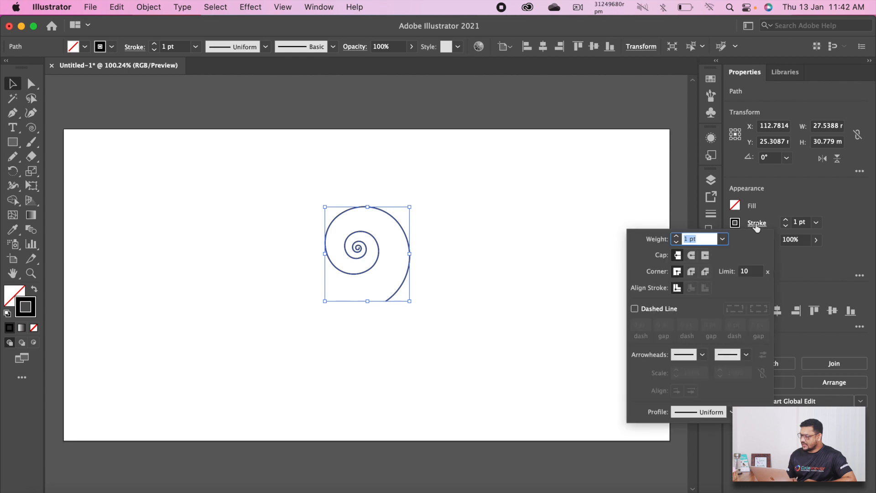
{"action": "left_click", "coordinate": [731, 413]}
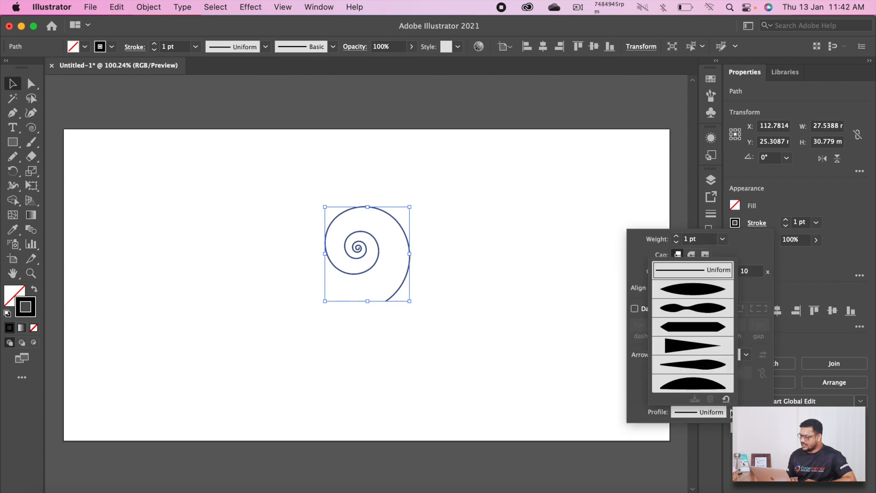
{"action": "left_click", "coordinate": [698, 287]}
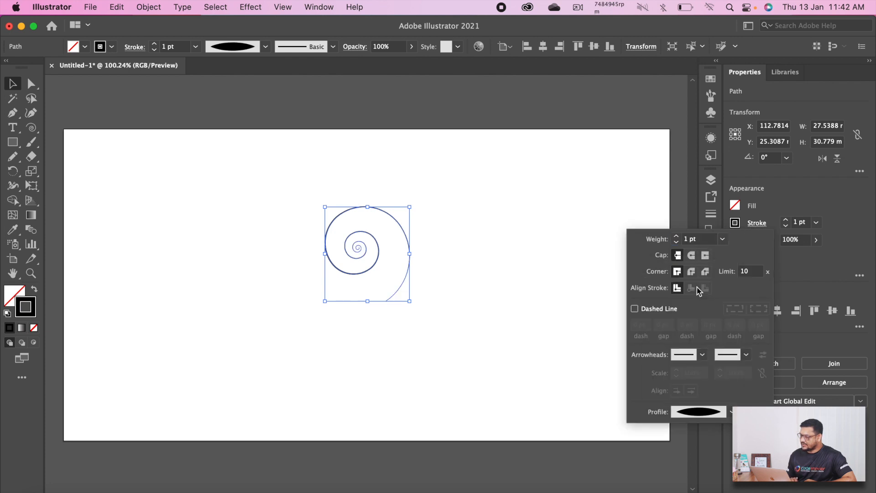
- Set the spiral's stroke weight to 8 pt and move it left to about X 79 mm, Y 29 mm
{"action": "left_click", "coordinate": [676, 236]}
{"action": "left_click", "coordinate": [677, 236]}
{"action": "left_click", "coordinate": [677, 236]}
{"action": "left_click", "coordinate": [676, 237]}
{"action": "left_click", "coordinate": [677, 236]}
{"action": "left_click", "coordinate": [677, 236]}
{"action": "left_click", "coordinate": [677, 237]}
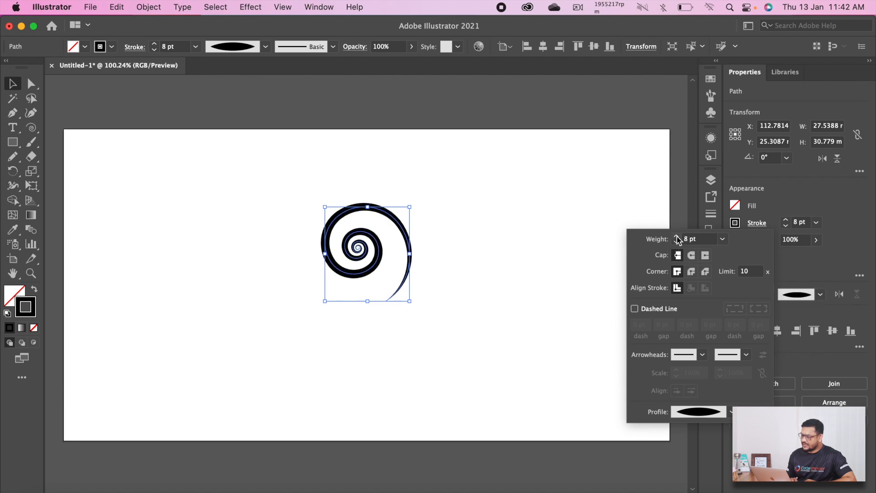
{"action": "left_click_drag", "start_coordinate": [376, 250], "coordinate": [272, 262]}
{"action": "left_click", "coordinate": [376, 252]}
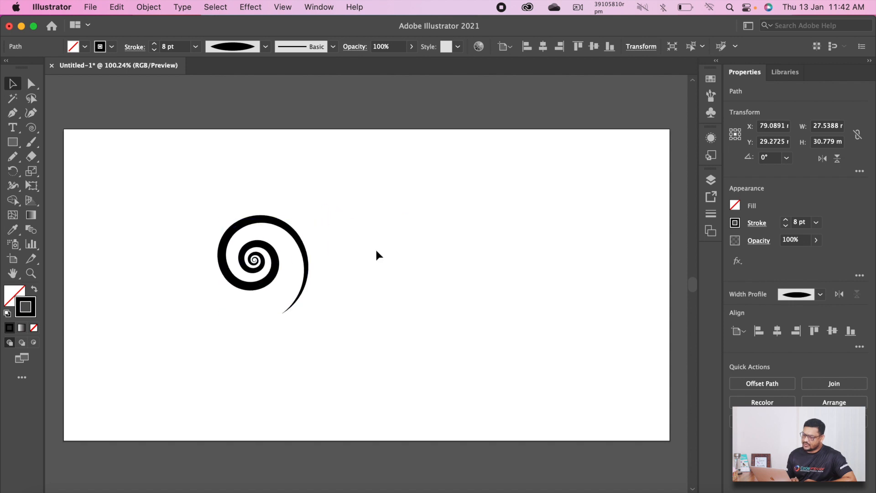
- Redraw the spiral's outer end with the Pencil tool so it runs down into an outward-curving tail
{"action": "left_click", "coordinate": [305, 249]}
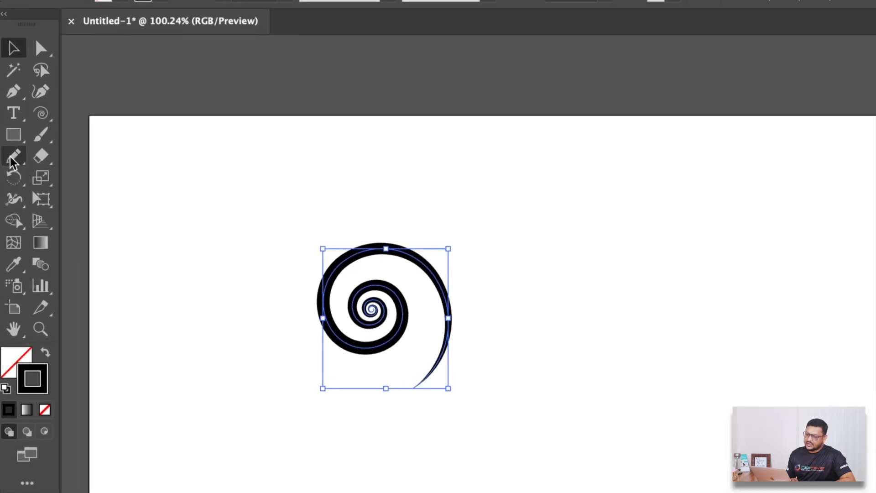
{"action": "key", "text": "n"}
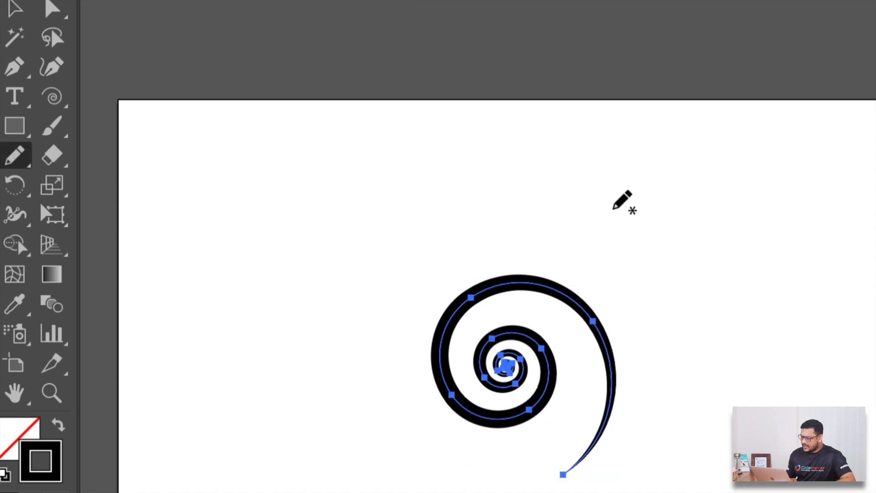
{"action": "mouse_move", "coordinate": [570, 296]}
{"action": "left_mouse_down"}
{"action": "mouse_move", "coordinate": [601, 330]}
{"action": "mouse_move", "coordinate": [615, 416]}
{"action": "mouse_move", "coordinate": [640, 439]}
{"action": "mouse_move", "coordinate": [686, 434]}
{"action": "left_mouse_up"}
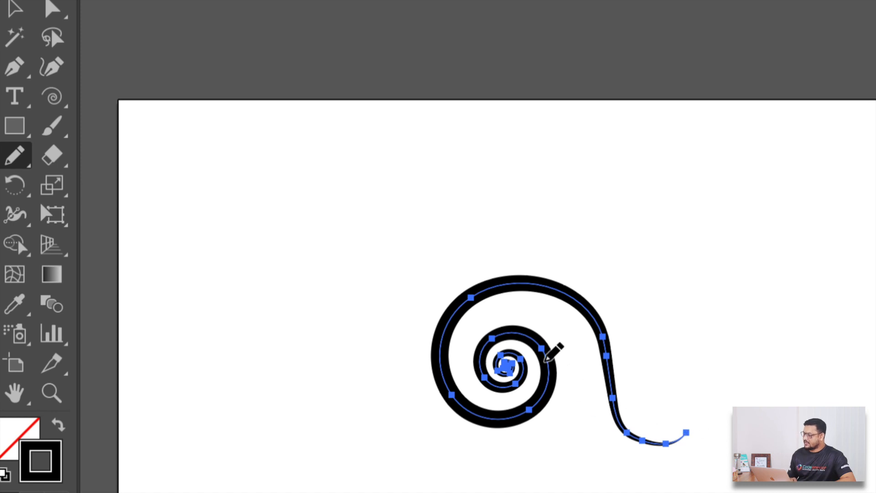
- Reshape the tail's stroke with the Width tool, thickening the descending stem and flaring the end into a rounded bulb
{"action": "left_click", "coordinate": [15, 216]}
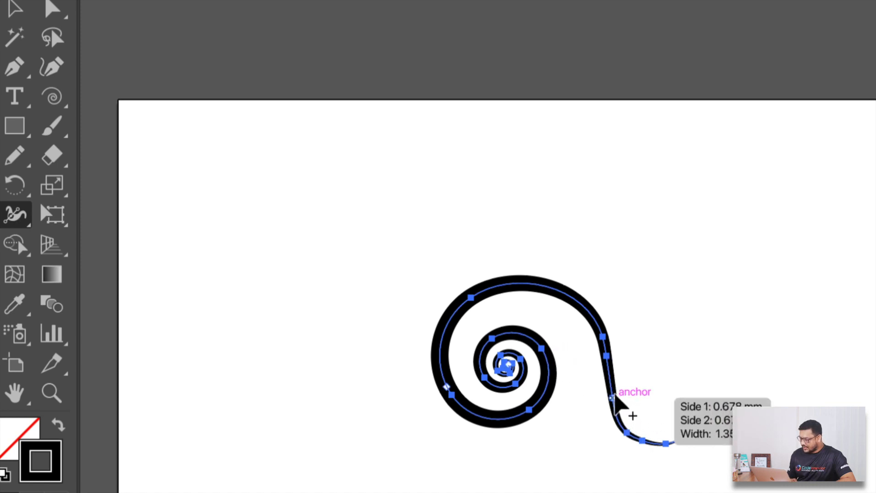
{"action": "mouse_move", "coordinate": [627, 432]}
{"action": "left_mouse_down"}
{"action": "mouse_move", "coordinate": [640, 421]}
{"action": "mouse_move", "coordinate": [629, 435]}
{"action": "left_mouse_up"}
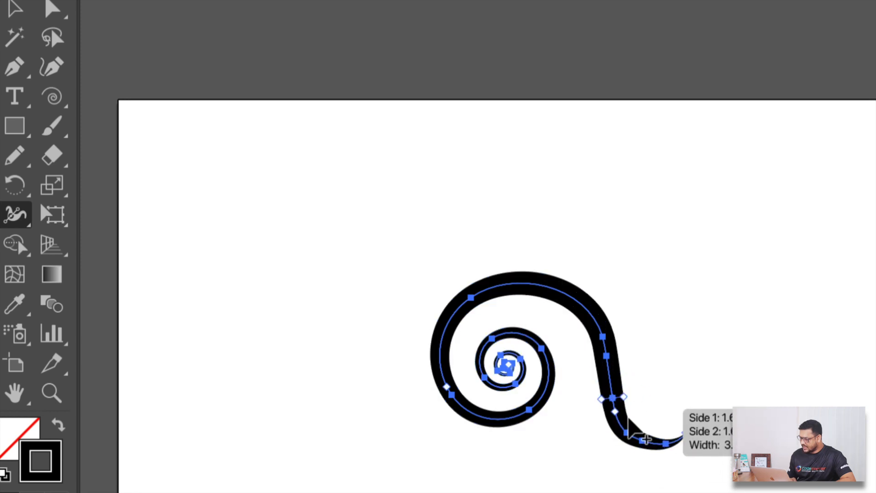
{"action": "left_click_drag", "start_coordinate": [674, 448], "coordinate": [678, 447]}
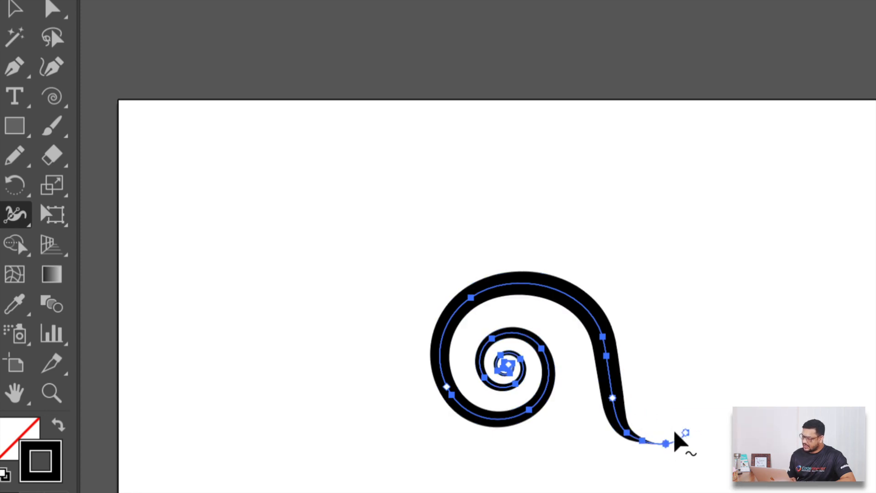
{"action": "left_click_drag", "start_coordinate": [668, 445], "coordinate": [671, 417]}
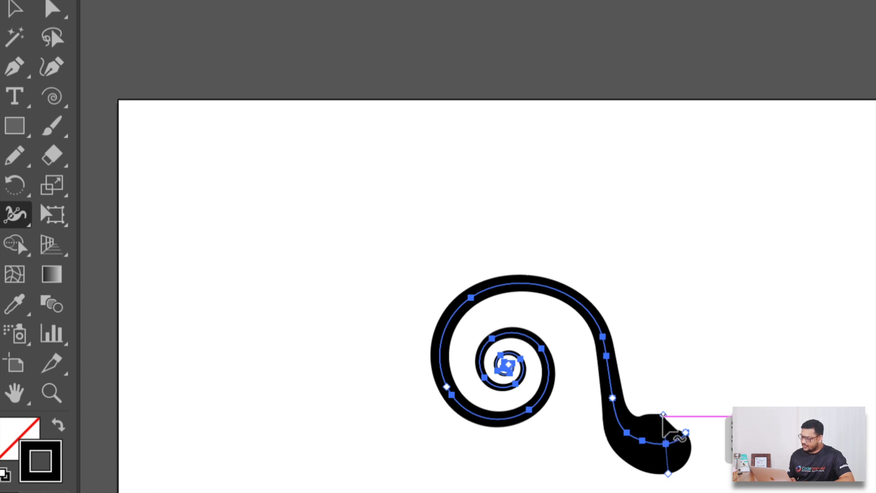
- Pull in only the upper side of the tail's bulb with the Width tool, and deselect the path
{"action": "left_click_drag", "start_coordinate": [663, 415], "coordinate": [659, 437]}
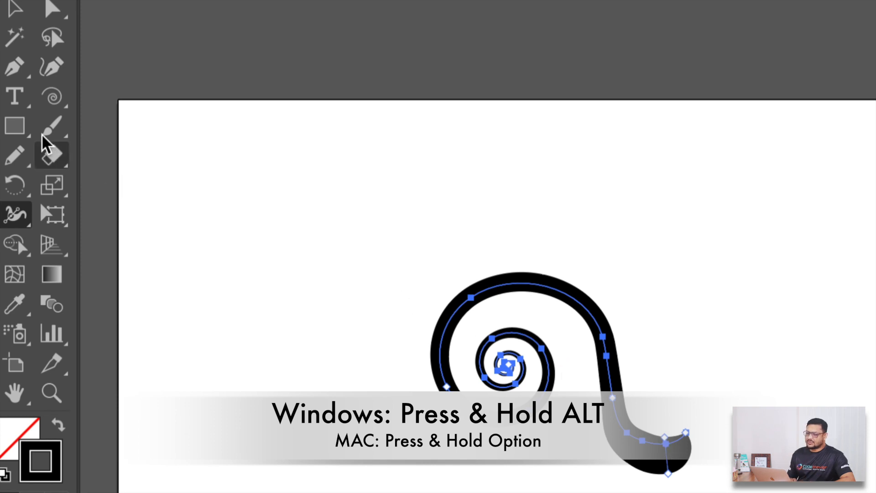
{"action": "left_click", "coordinate": [16, 8]}
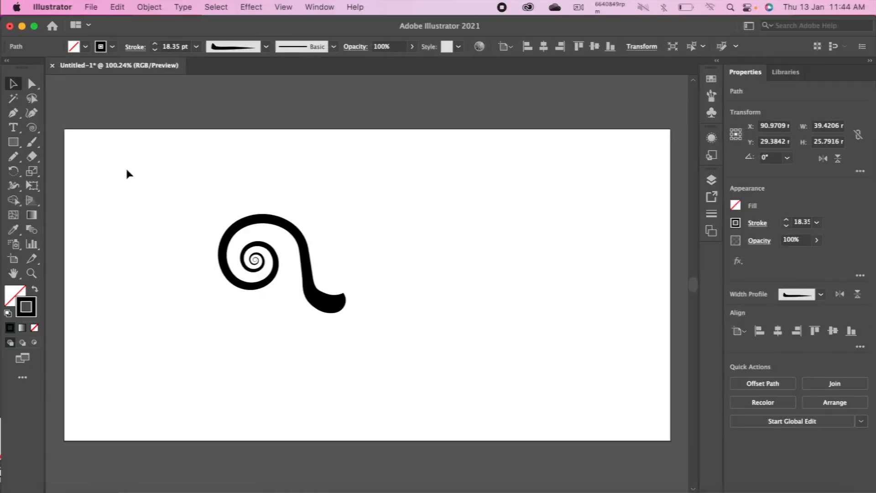
{"action": "left_click", "coordinate": [128, 173]}
- Draw a second spiral about 45 mm wide and 44 mm high beside the first, with round caps and round joins on its stroke
{"action": "left_click", "coordinate": [31, 127]}
{"action": "left_click_drag", "start_coordinate": [438, 230], "coordinate": [501, 298]}
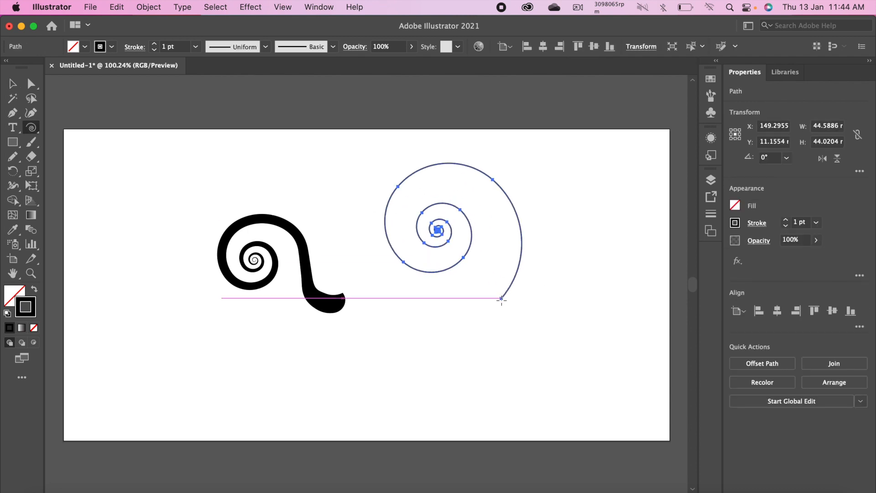
{"action": "left_click", "coordinate": [755, 223]}
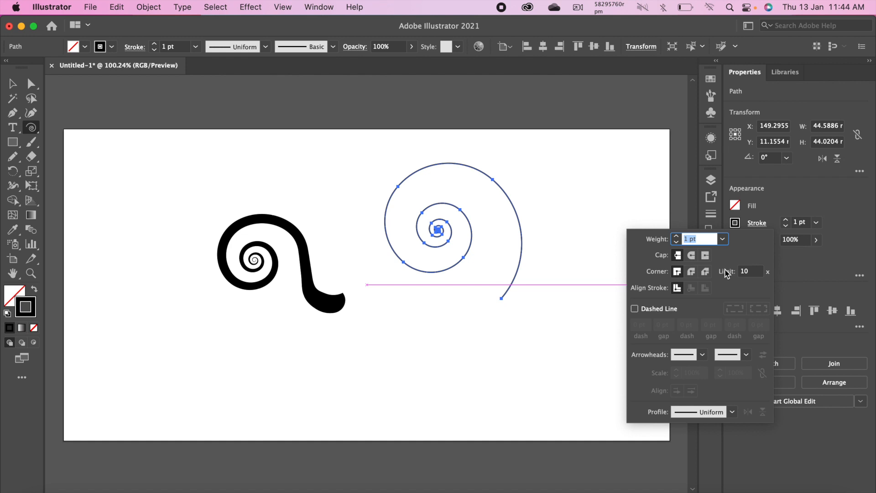
{"action": "left_click", "coordinate": [692, 256]}
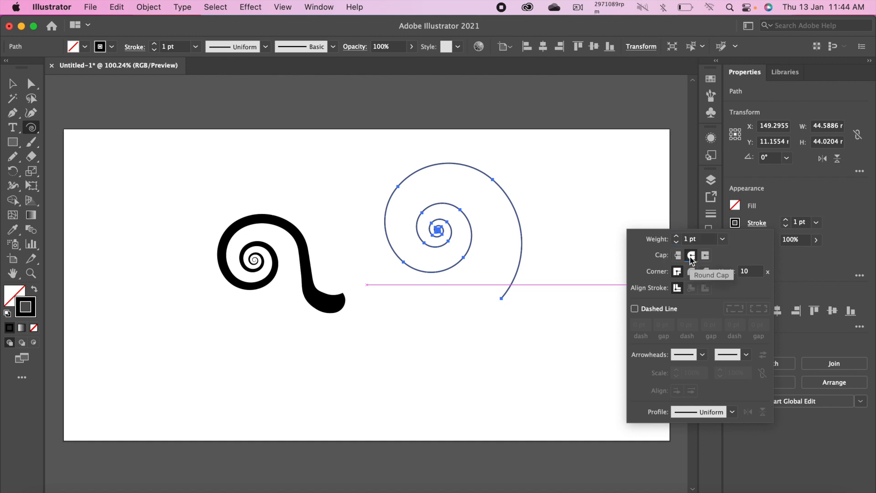
{"action": "left_click", "coordinate": [692, 272]}
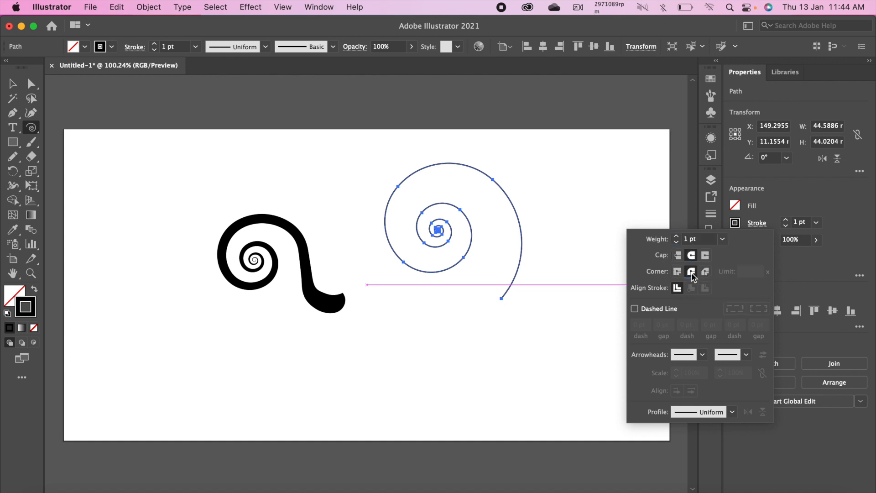
- Make the new spiral's stroke a dashed line and set its weight to 6 pt
{"action": "left_click", "coordinate": [640, 310]}
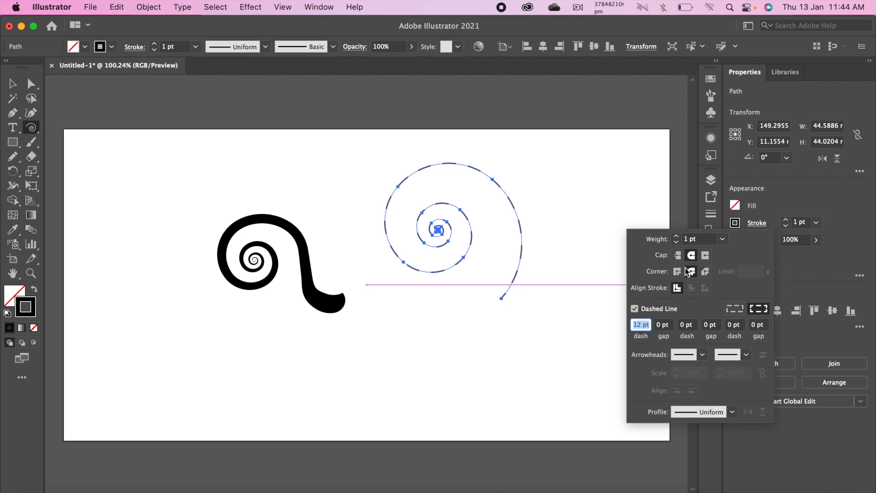
{"action": "left_click", "coordinate": [677, 241]}
{"action": "left_click", "coordinate": [678, 237]}
{"action": "left_click", "coordinate": [677, 236]}
{"action": "left_click", "coordinate": [677, 237]}
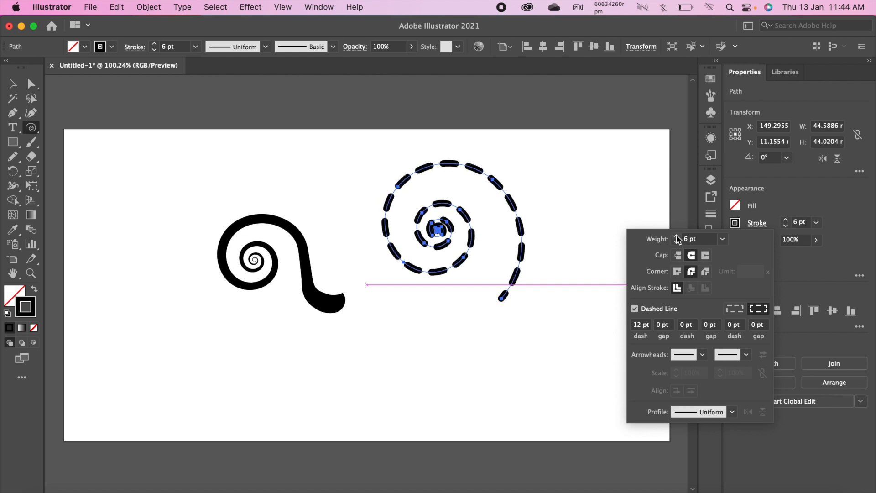
- Compare the projecting and butt caps on the spiral's dashes, and return to the round cap
{"action": "left_click", "coordinate": [705, 258]}
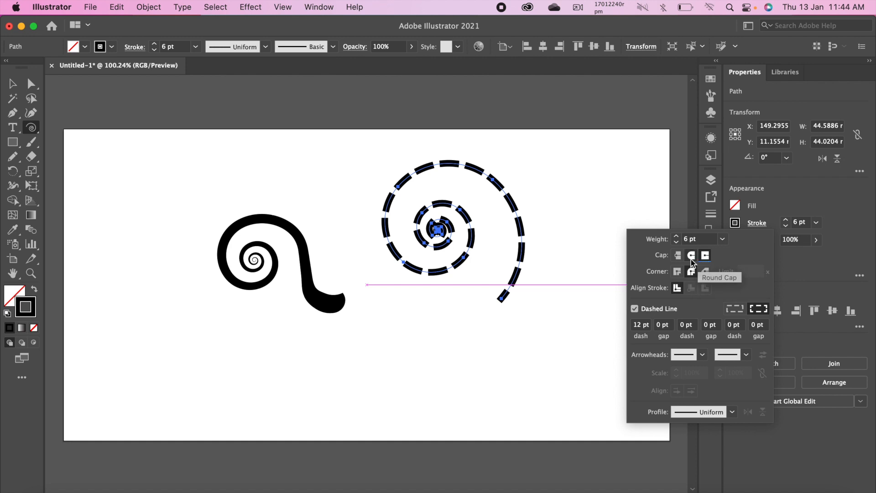
{"action": "left_click", "coordinate": [679, 256]}
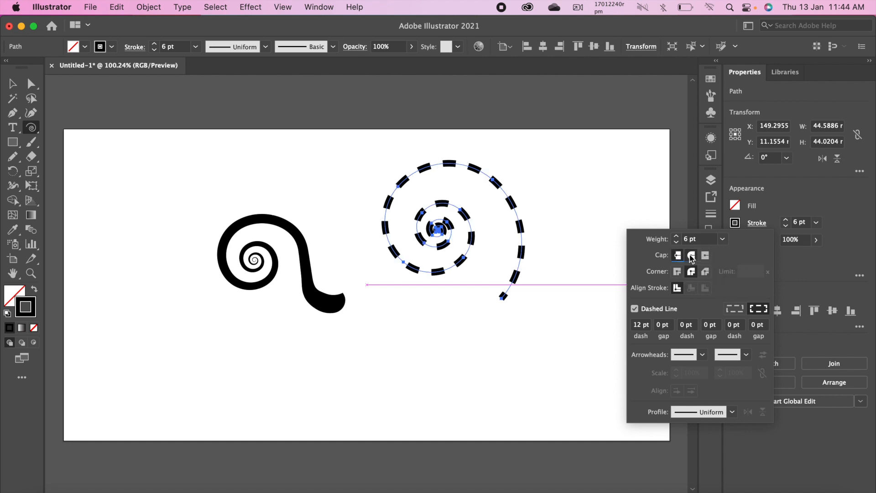
{"action": "left_click", "coordinate": [692, 256]}
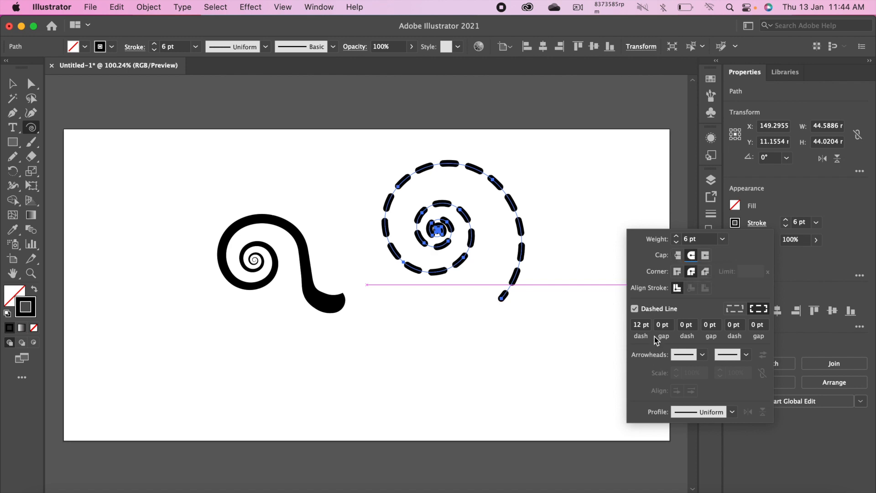
- Set the first dash length of the spiral's dashed stroke to 0 pt
{"action": "left_click", "coordinate": [644, 326]}
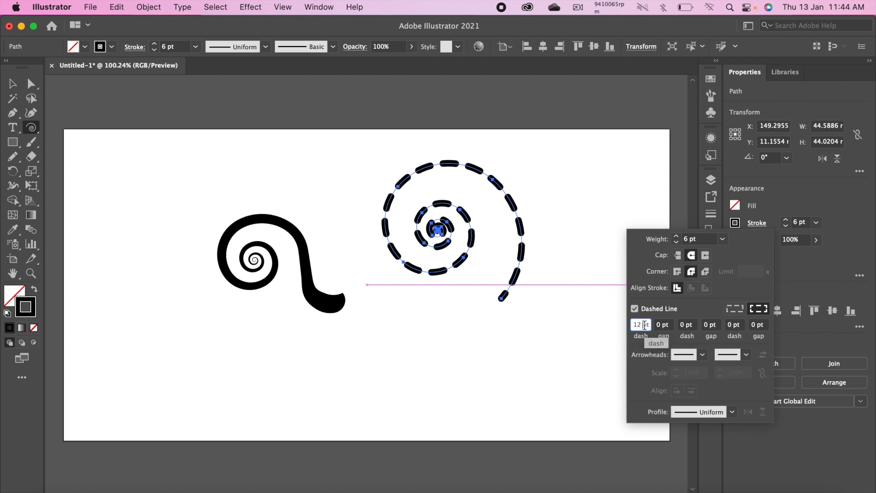
{"action": "key", "text": "Down"}
{"action": "key", "text": "Down"}
{"action": "key", "text": "Down"}
{"action": "key", "text": "Down"}
{"action": "key", "text": "Down"}
{"action": "key", "text": "Down"}
{"action": "key", "text": "Down"}
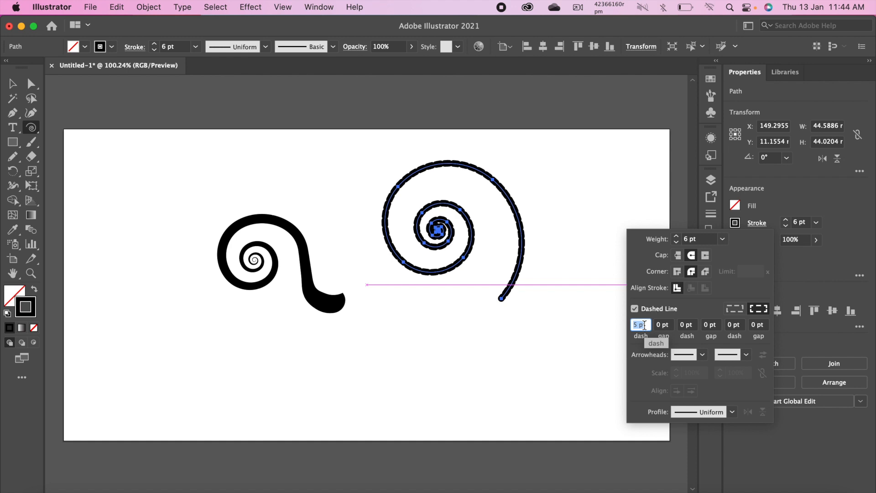
{"action": "key", "text": "Down"}
- Try a spacing of 25 pt for the first gap of the dashed stroke, and settle on 8 pt
{"action": "left_click", "coordinate": [668, 325]}
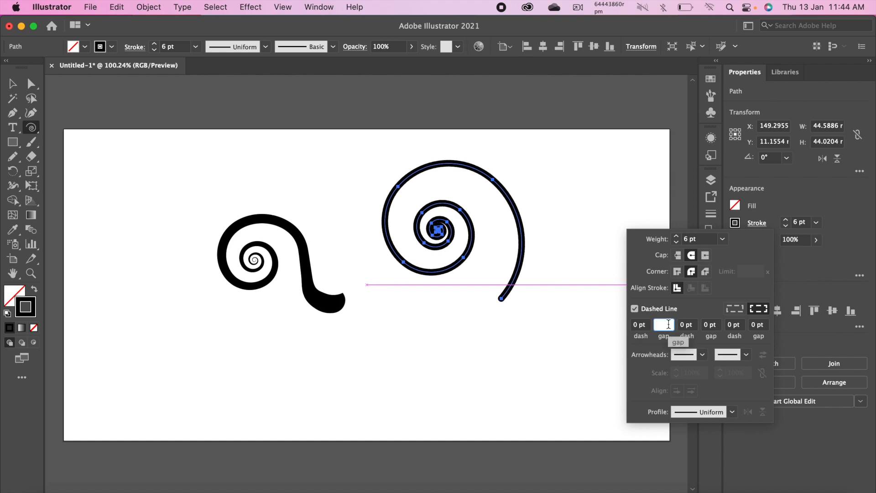
{"action": "key", "text": "Up"}
{"action": "key", "text": "Up"}
{"action": "key", "text": "Up"}
{"action": "key", "text": "Up"}
{"action": "key", "text": "Up"}
{"action": "key", "text": "Up"}
{"action": "key", "text": "Up"}
{"action": "key", "text": "Up"}
{"action": "key", "text": "Up"}
{"action": "key", "text": "Up"}
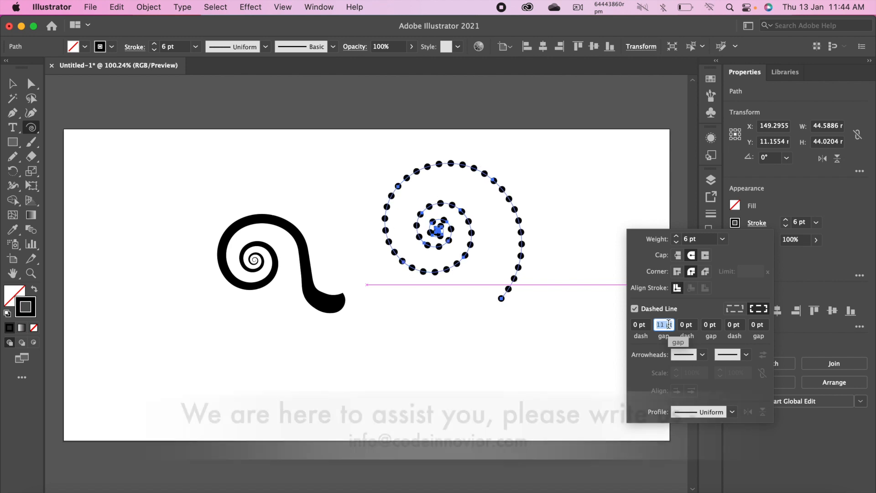
{"action": "key", "text": "Up"}
{"action": "key", "text": "Up"}
{"action": "key", "text": "Up"}
{"action": "key", "text": "Up"}
{"action": "key", "text": "Up"}
{"action": "key", "text": "Up"}
{"action": "key", "text": "Up"}
{"action": "key", "text": "Up"}
{"action": "key", "text": "Up"}
{"action": "key", "text": "Up"}
{"action": "key", "text": "Up"}
{"action": "key", "text": "Up"}
{"action": "key", "text": "Up"}
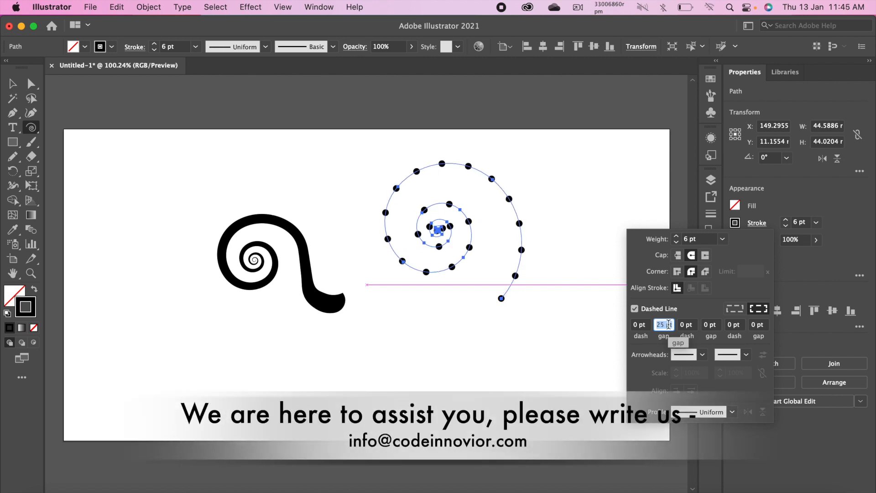
{"action": "key", "text": "Down"}
{"action": "key", "text": "Down"}
{"action": "key", "text": "Down"}
{"action": "key", "text": "Down"}
{"action": "key", "text": "Down"}
{"action": "key", "text": "Down"}
{"action": "key", "text": "Down"}
{"action": "key", "text": "Down"}
{"action": "key", "text": "Down"}
{"action": "key", "text": "Down"}
{"action": "key", "text": "Down"}
{"action": "key", "text": "Down"}
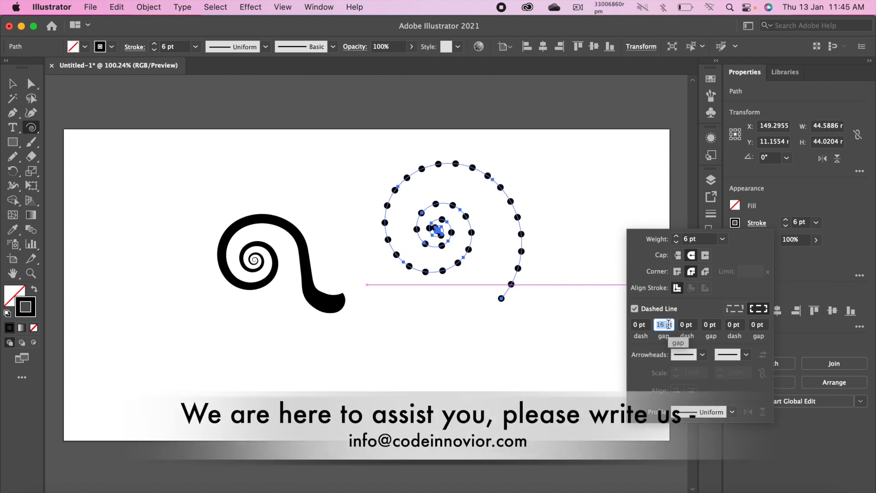
{"action": "key", "text": "Down"}
{"action": "key", "text": "Down"}
{"action": "key", "text": "Down"}
{"action": "key", "text": "Down"}
{"action": "key", "text": "Down"}
{"action": "key", "text": "Down"}
{"action": "key", "text": "Down"}
{"action": "key", "text": "Down"}
{"action": "key", "text": "Down"}
{"action": "key", "text": "Down"}
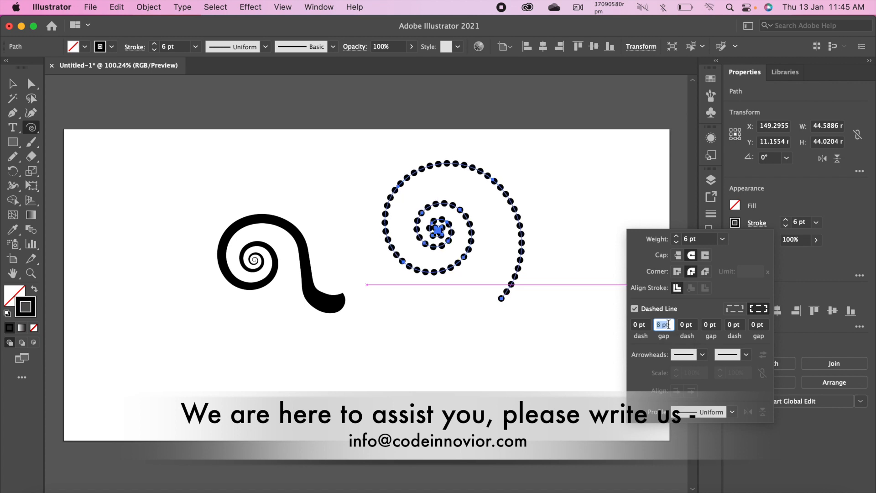
{"action": "key", "text": "Return"}
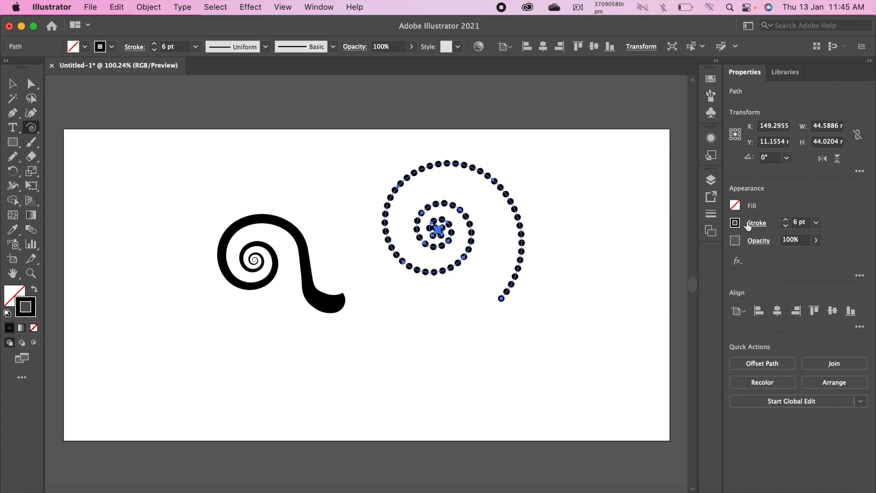
- Apply the teardrop-like width profile, tapered at both ends and thickest off-centre, to the dotted spiral's stroke
{"action": "left_click", "coordinate": [751, 224]}
{"action": "left_click", "coordinate": [732, 412]}
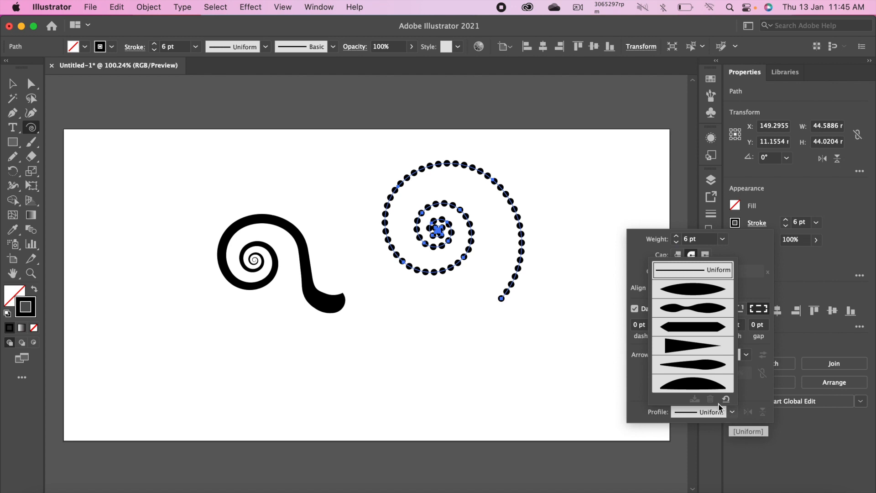
{"action": "left_click", "coordinate": [703, 372]}
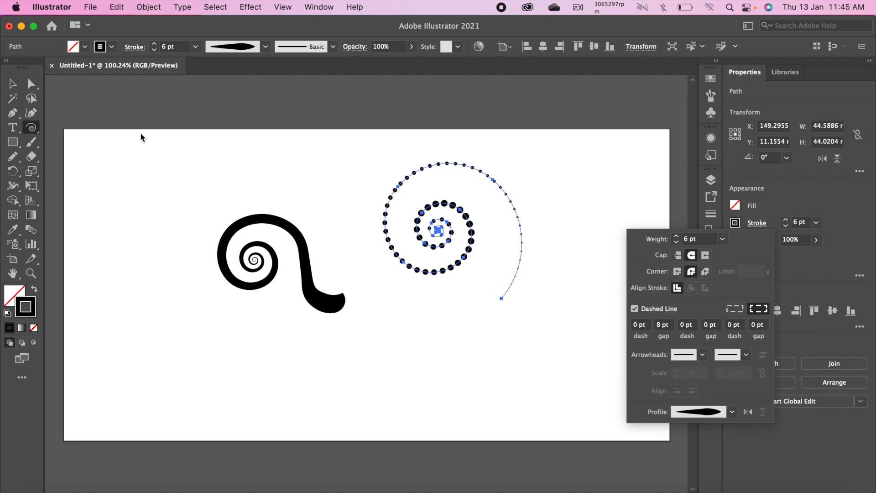